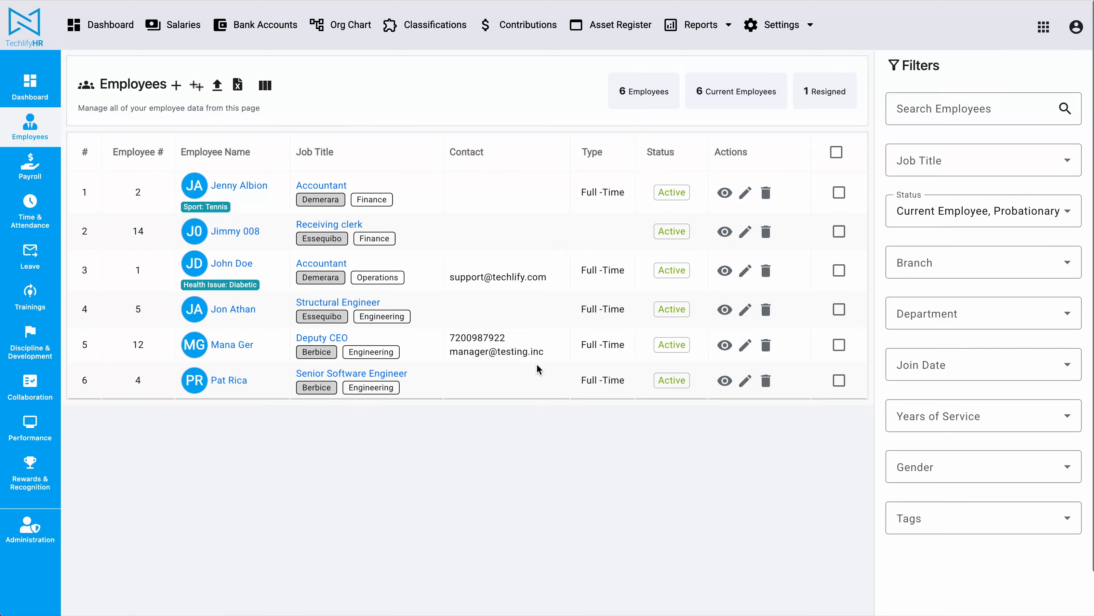
Open the Employees form configuration from the receiving clerk's record and make the Region and Marital Status fields enabled and required.
click(744, 232)
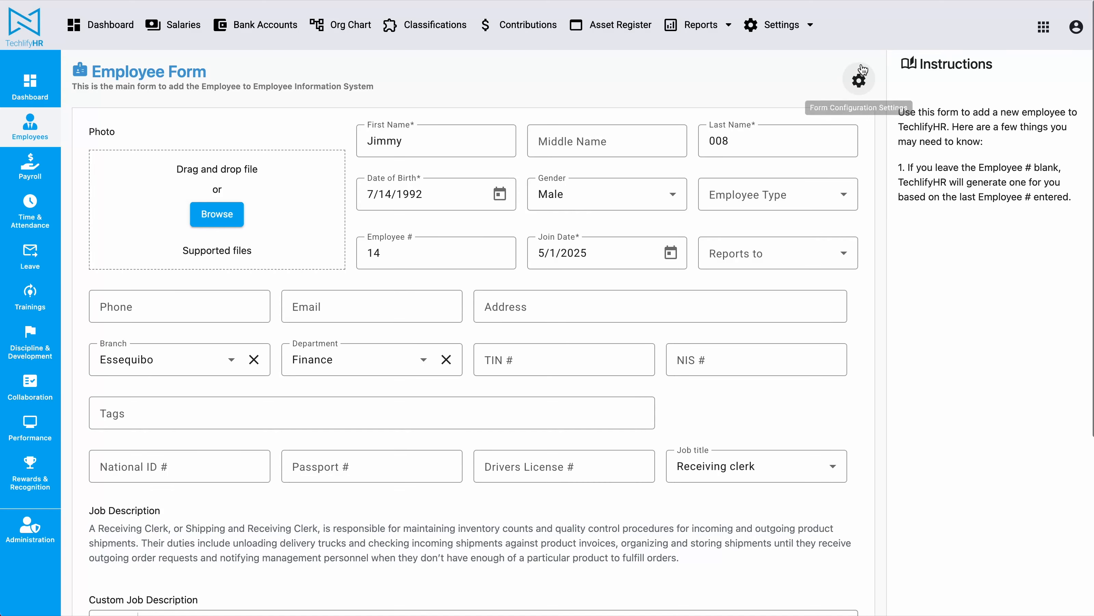
click(859, 83)
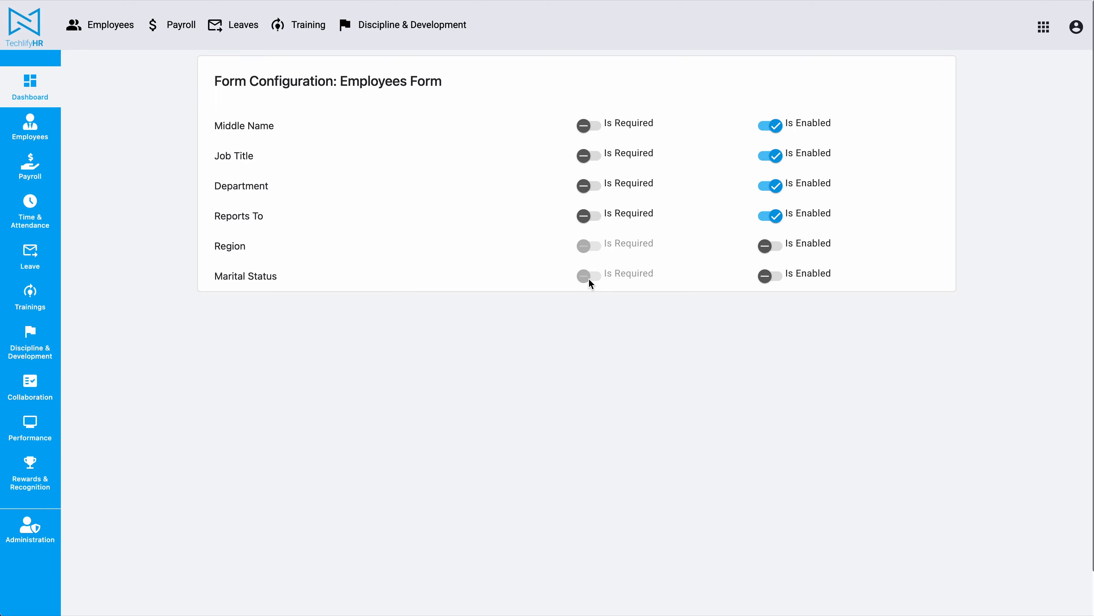
click(769, 245)
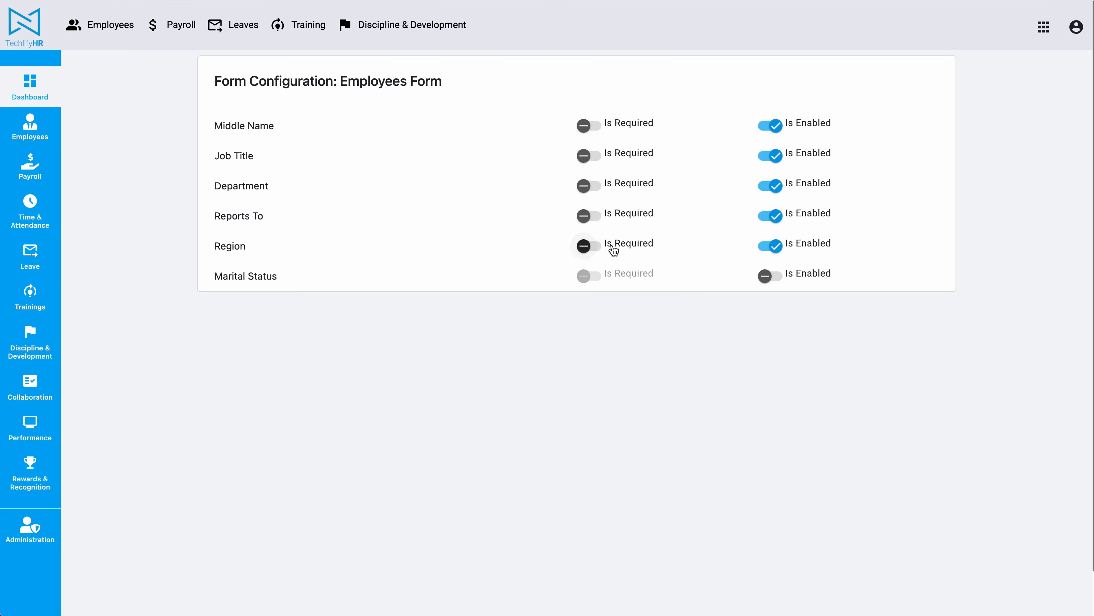
click(596, 250)
click(765, 276)
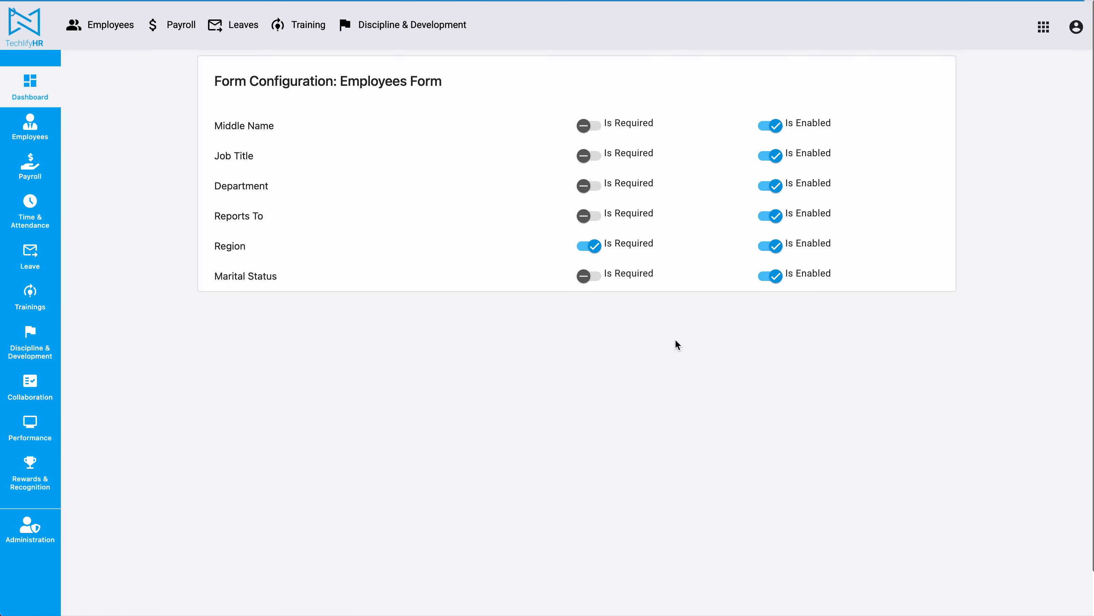
click(592, 273)
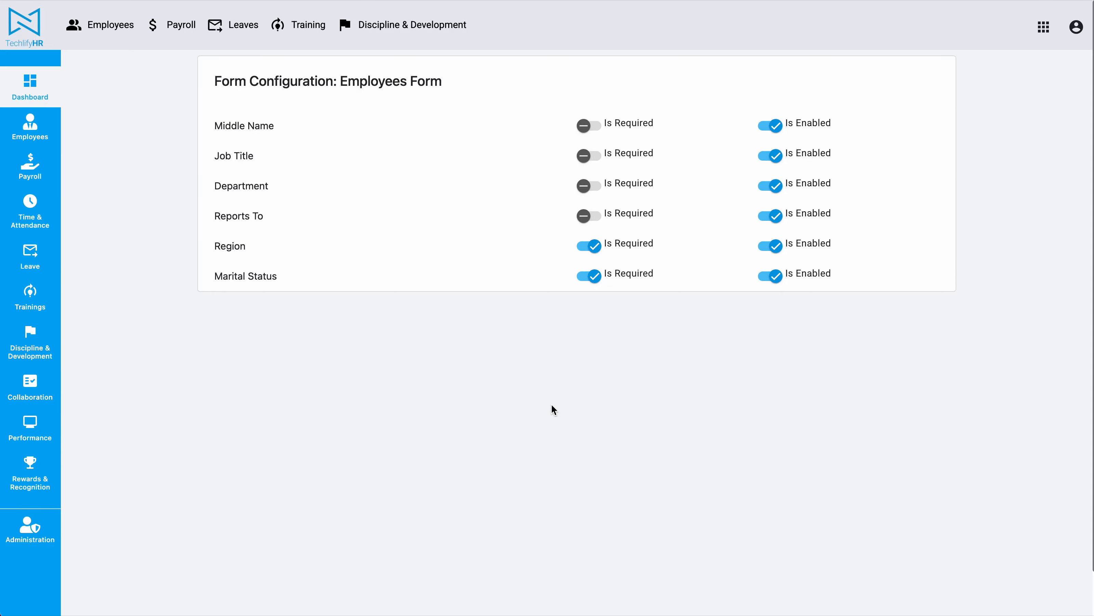
Open the Finance accountant's record from the employee list for editing and view the Marital Status choices.
click(30, 125)
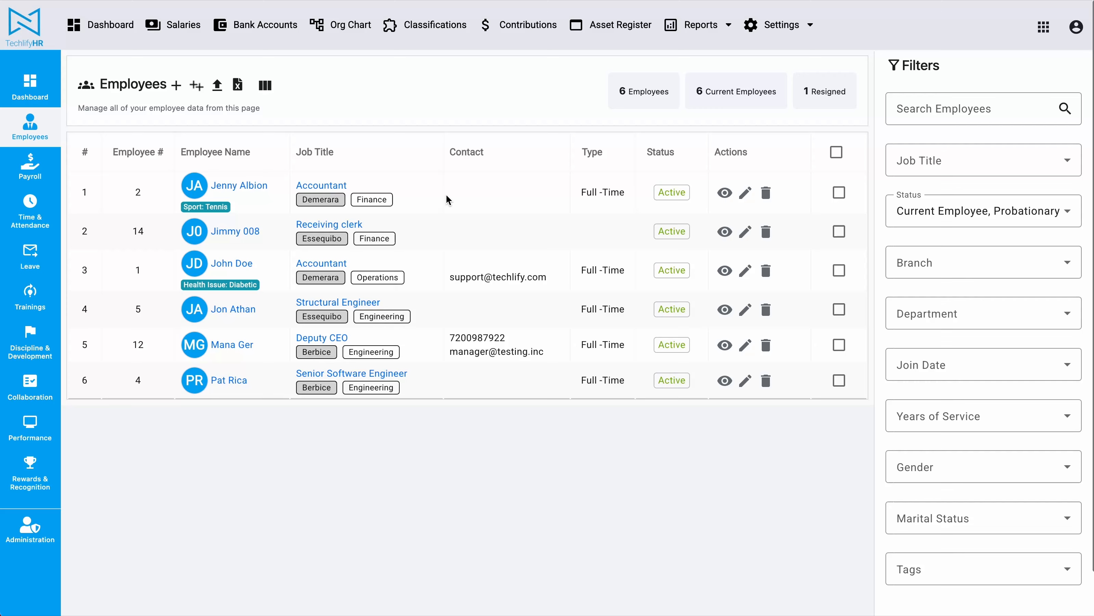
click(745, 193)
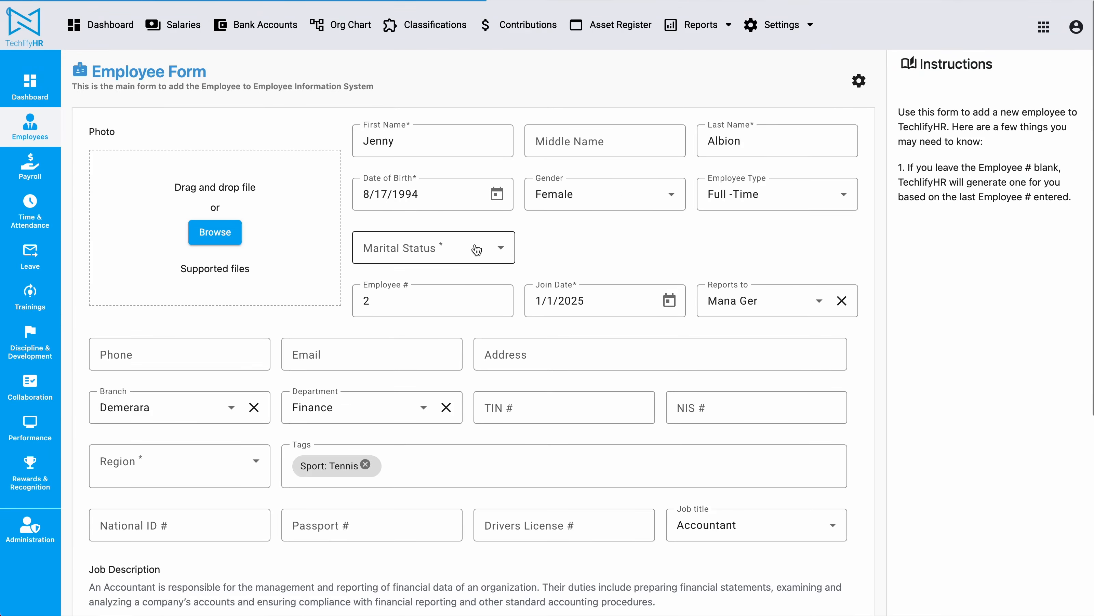
click(458, 244)
click(591, 251)
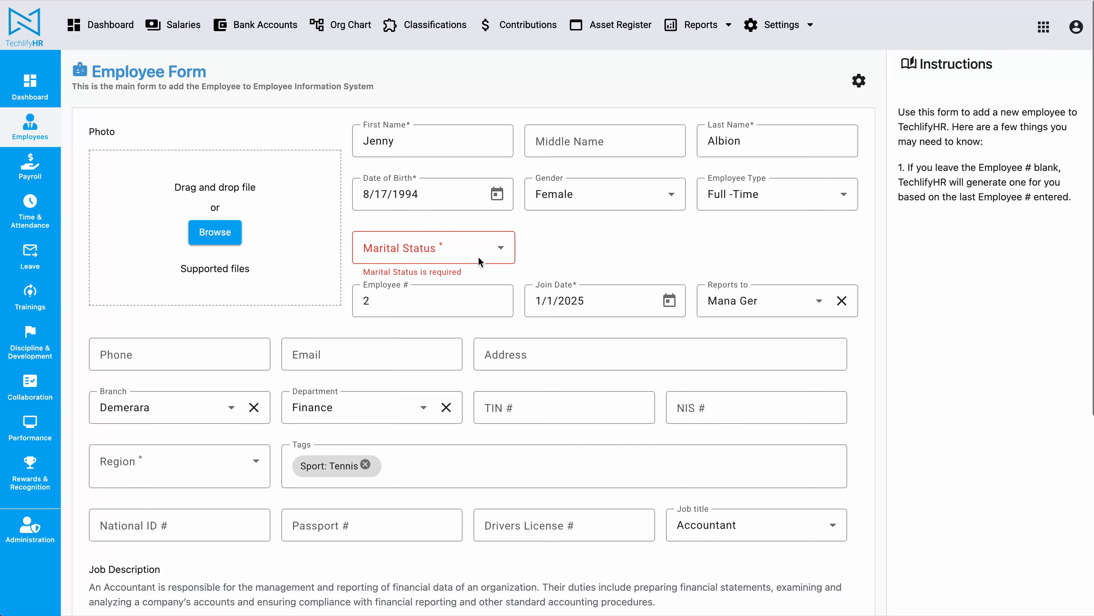
Examine the Region field's options and the remaining fields of the accountant's employee form.
scroll(618, 237, down, 2)
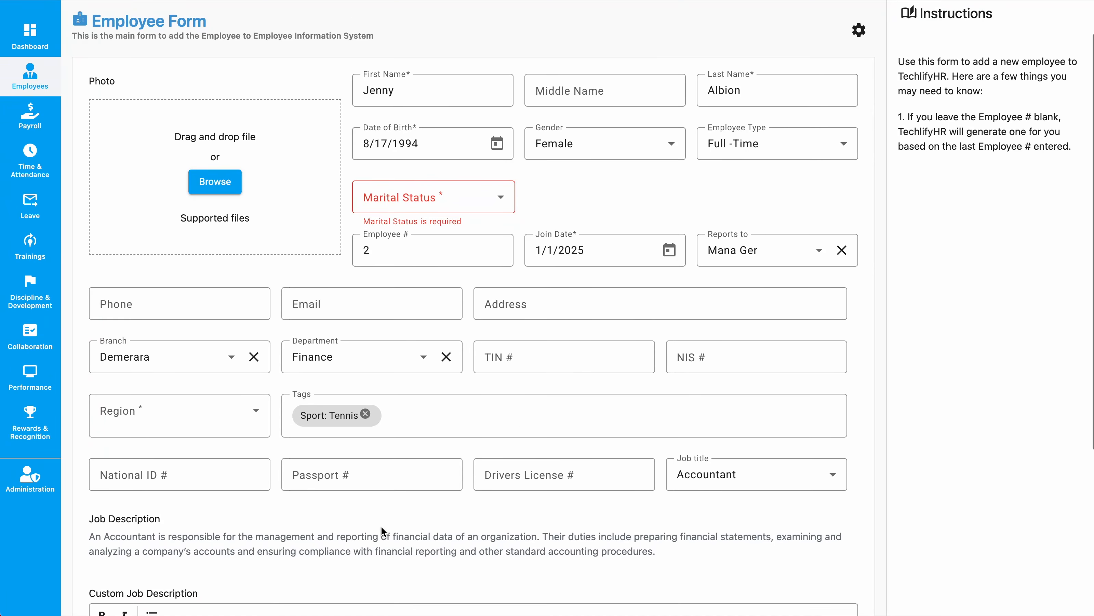
click(228, 416)
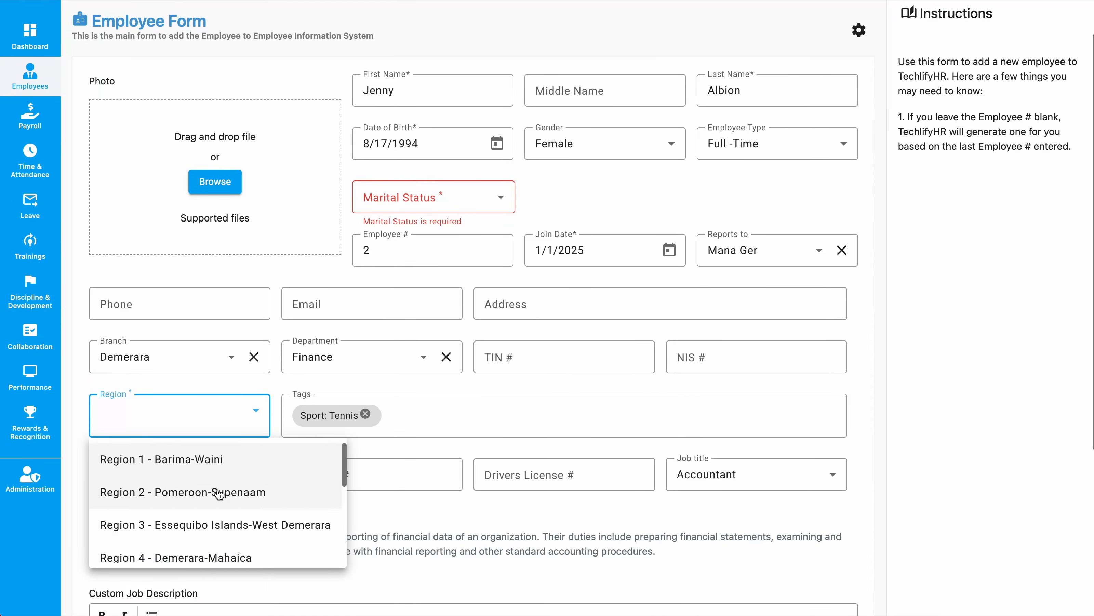
scroll(217, 492, down, 5)
scroll(218, 492, up, 5)
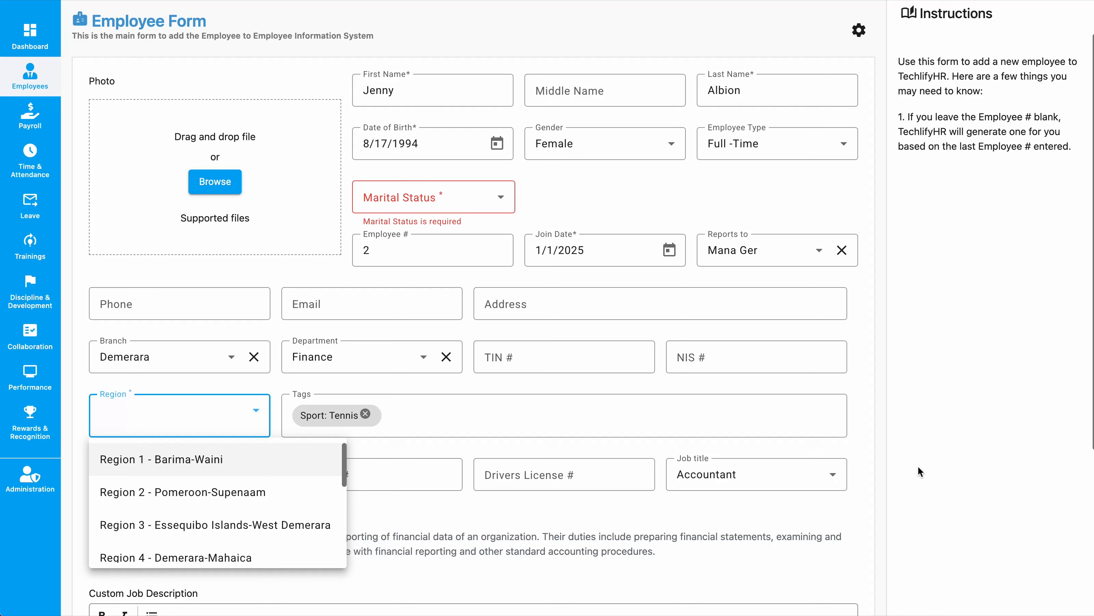
click(903, 436)
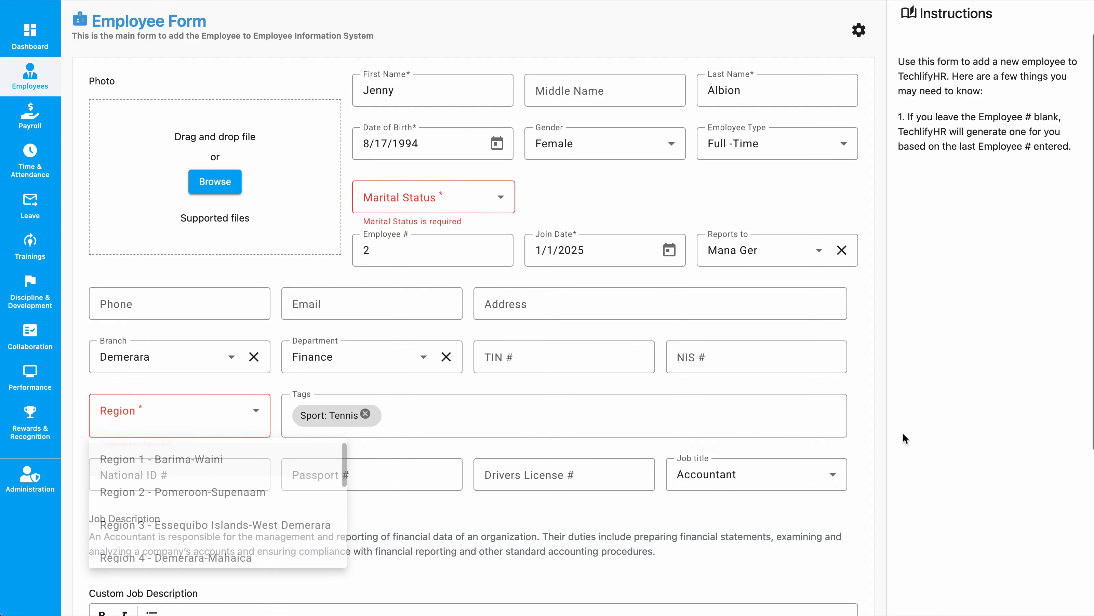
click(149, 419)
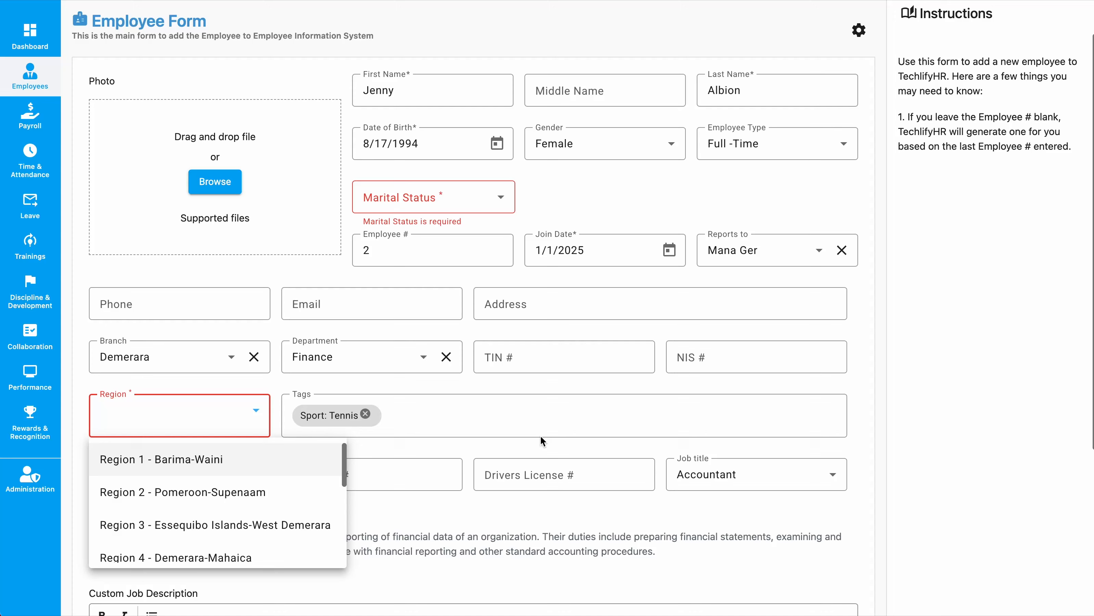
click(536, 425)
scroll(535, 425, down, 3)
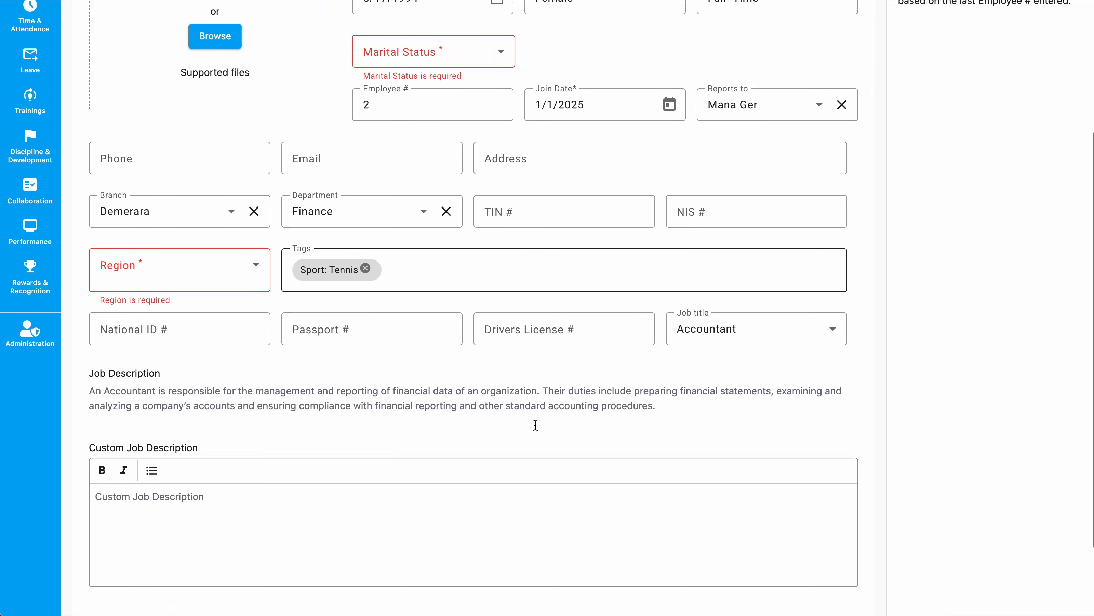
scroll(535, 425, up, 3)
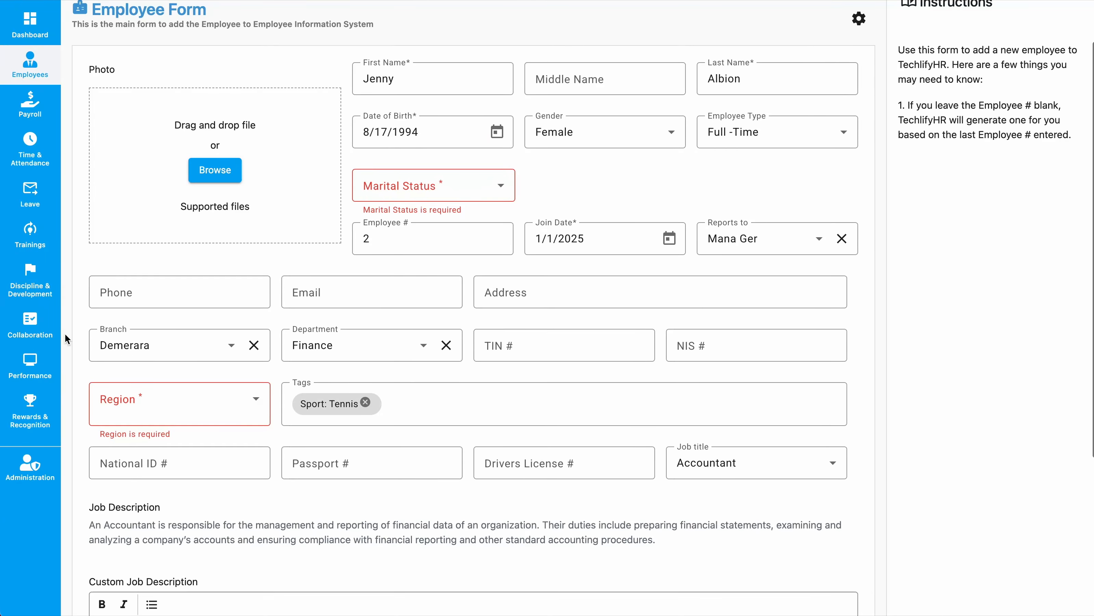
Set the accountant's region to Region 4 - Demerara-Mahaica and marital status to Married, and save the record.
click(180, 400)
click(153, 547)
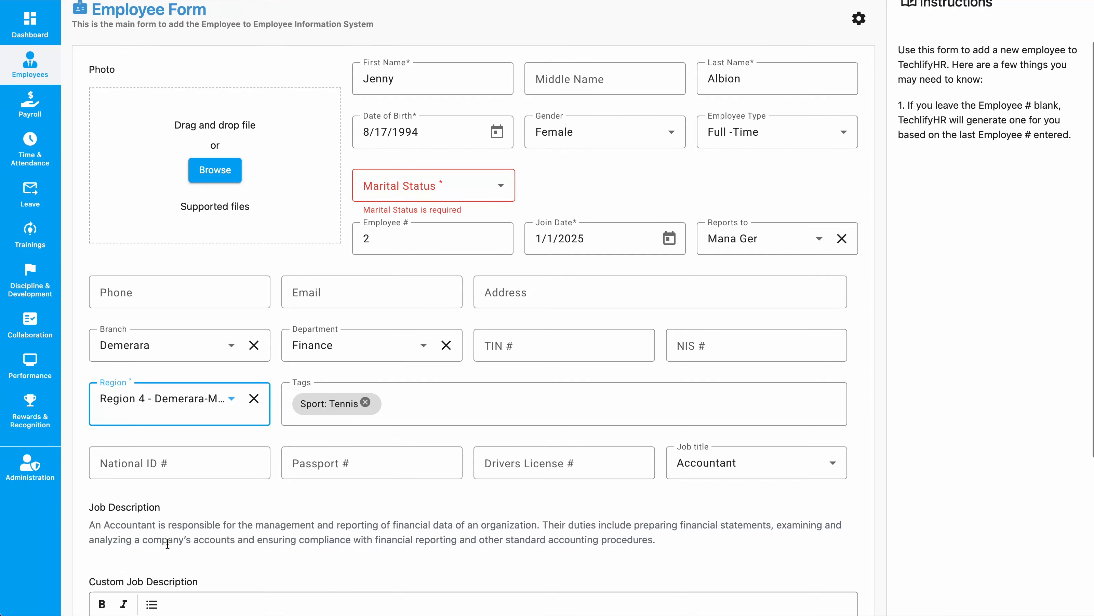
click(463, 189)
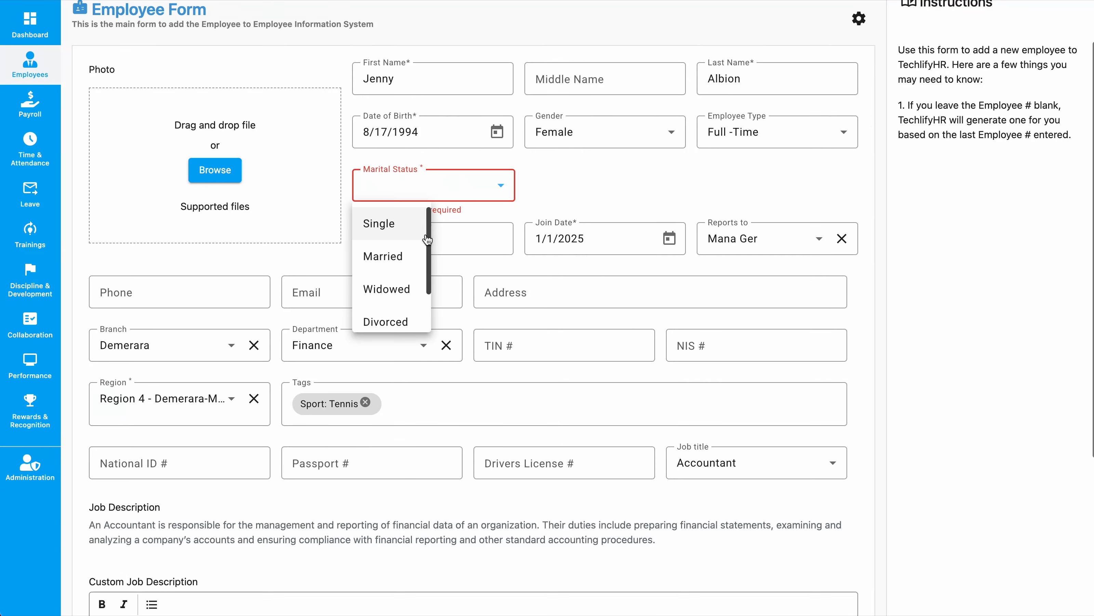
click(405, 254)
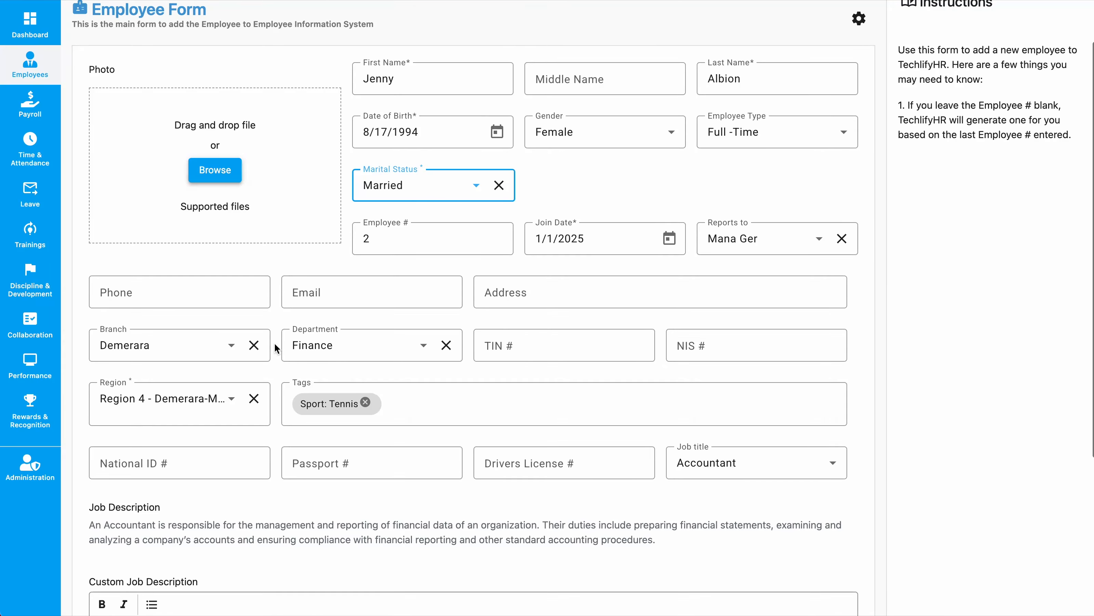
scroll(273, 341, down, 5)
click(738, 543)
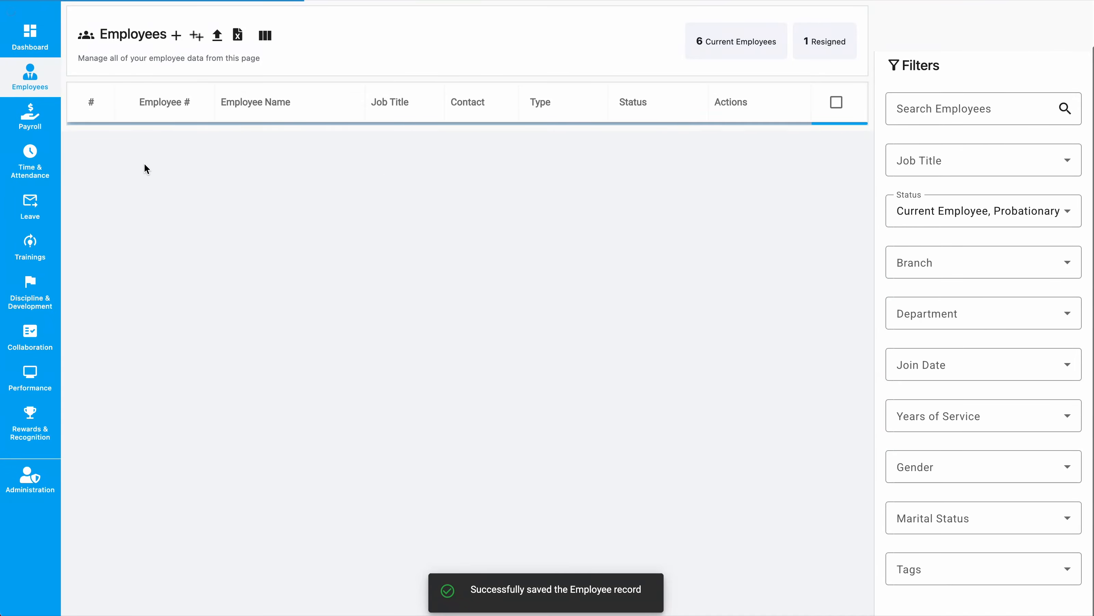
Reopen the Finance accountant's record to check the saved marital status and region.
click(744, 143)
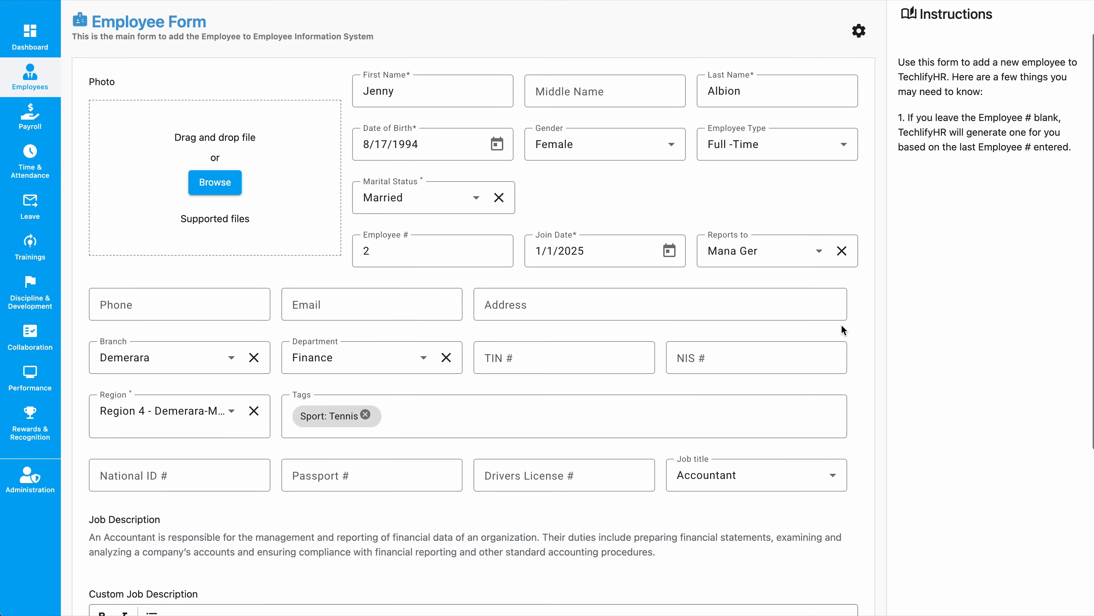
scroll(600, 411, up, 2)
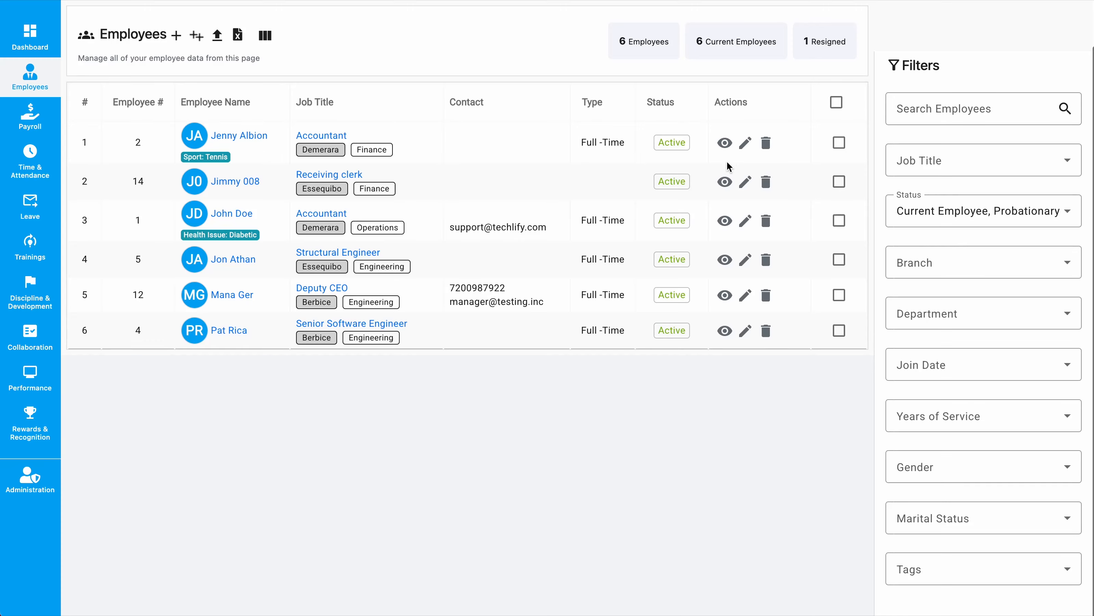
Set the receiving clerk's marital status to Married and region to Region 1 - Barima-Waini, and save the record.
click(743, 181)
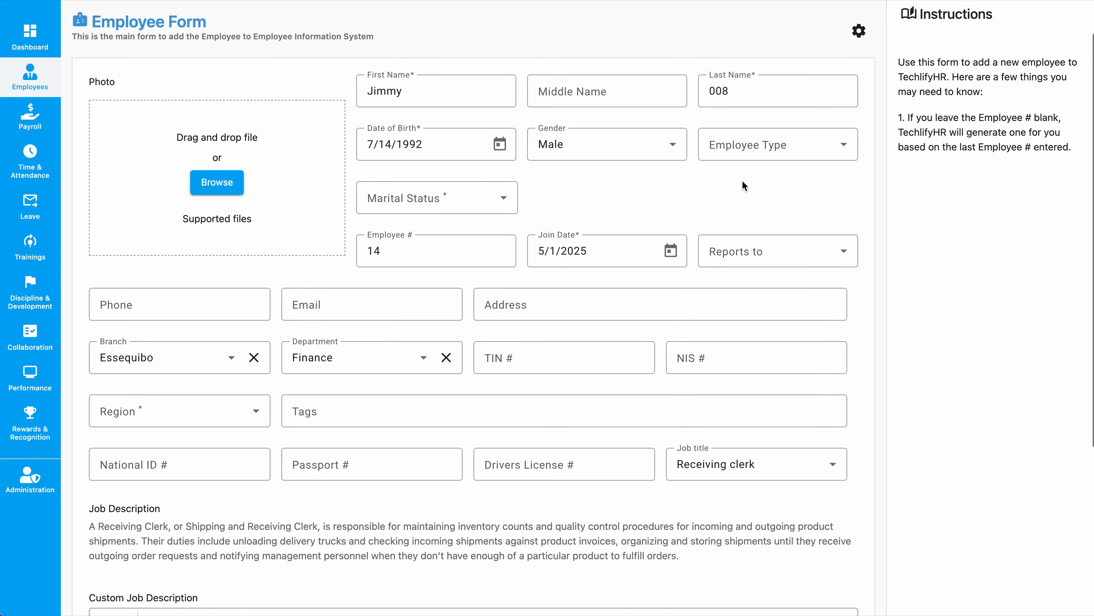
click(427, 198)
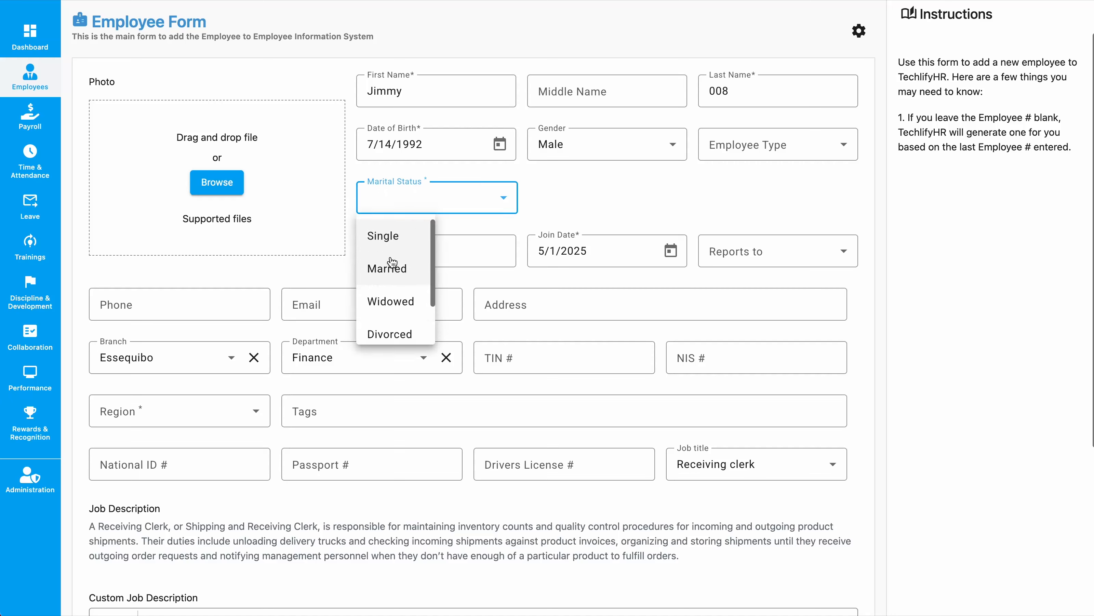
click(386, 267)
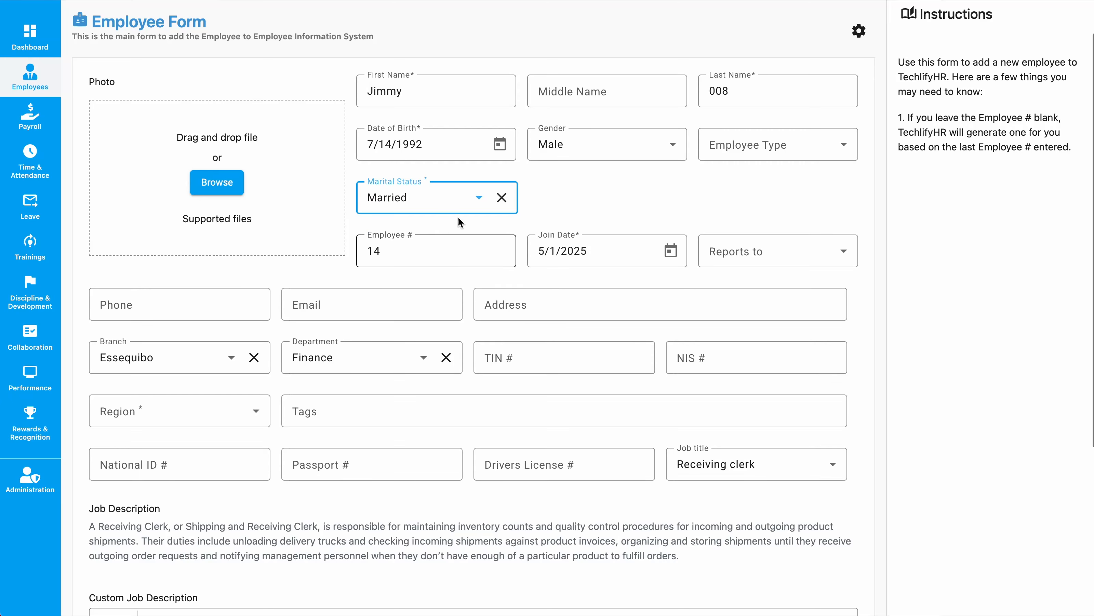
click(181, 412)
click(180, 449)
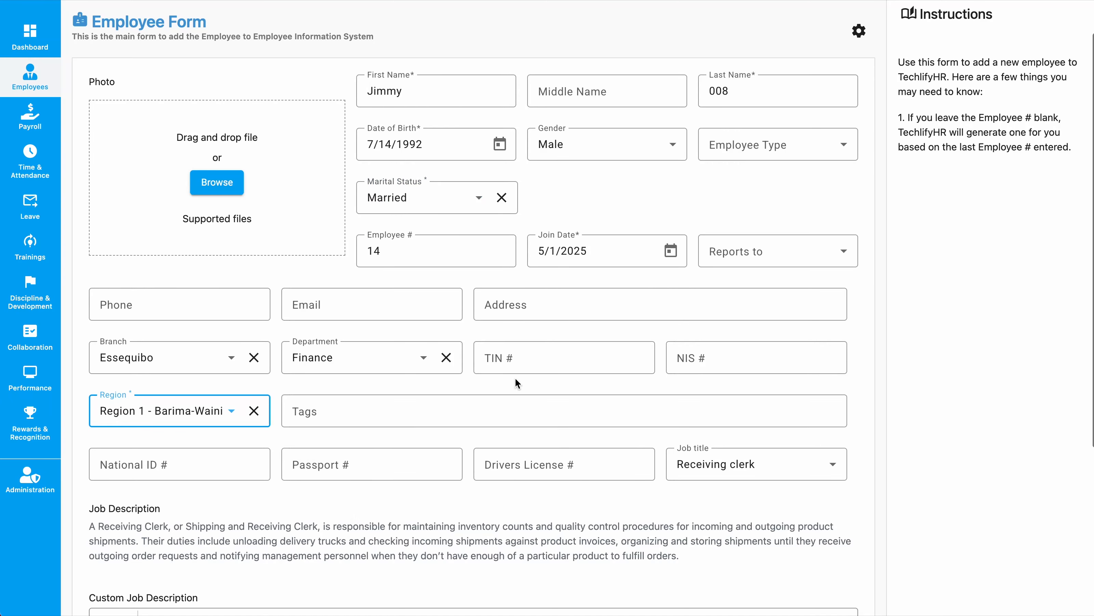
scroll(262, 517, down, 6)
click(775, 541)
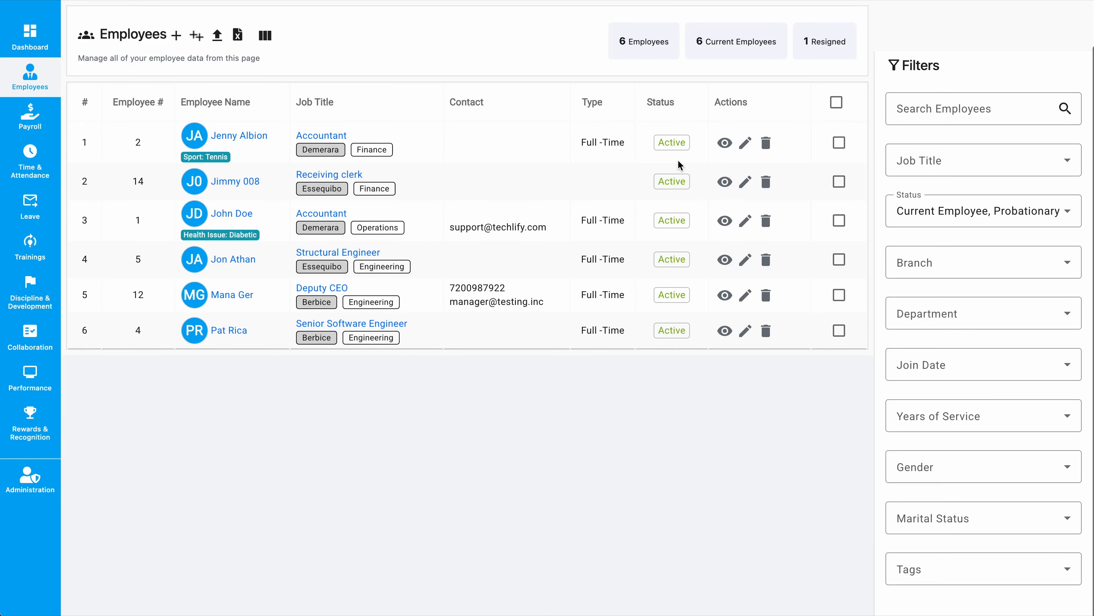
Examine the employee numbers of the listed employees, including the receiving clerk's.
scroll(597, 254, up, 2)
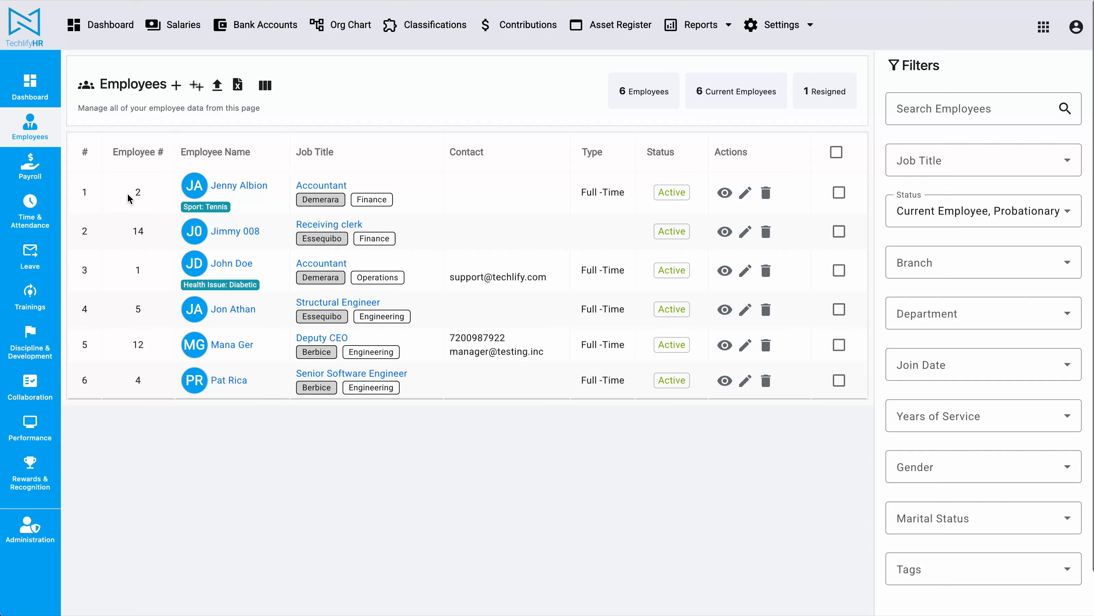
drag(125, 232, 143, 232)
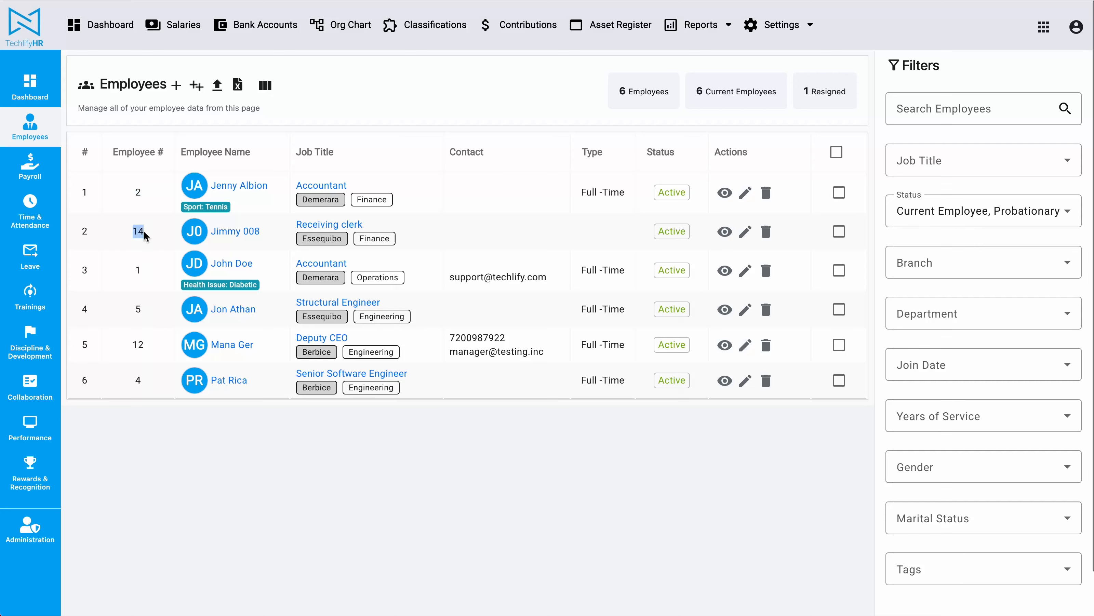
double_click(138, 270)
double_click(142, 309)
double_click(140, 344)
drag(125, 374, 141, 379)
drag(131, 231, 147, 231)
click(676, 511)
double_click(133, 231)
Add the prefix GUY- to the receiving clerk's employee number and save the record.
click(744, 232)
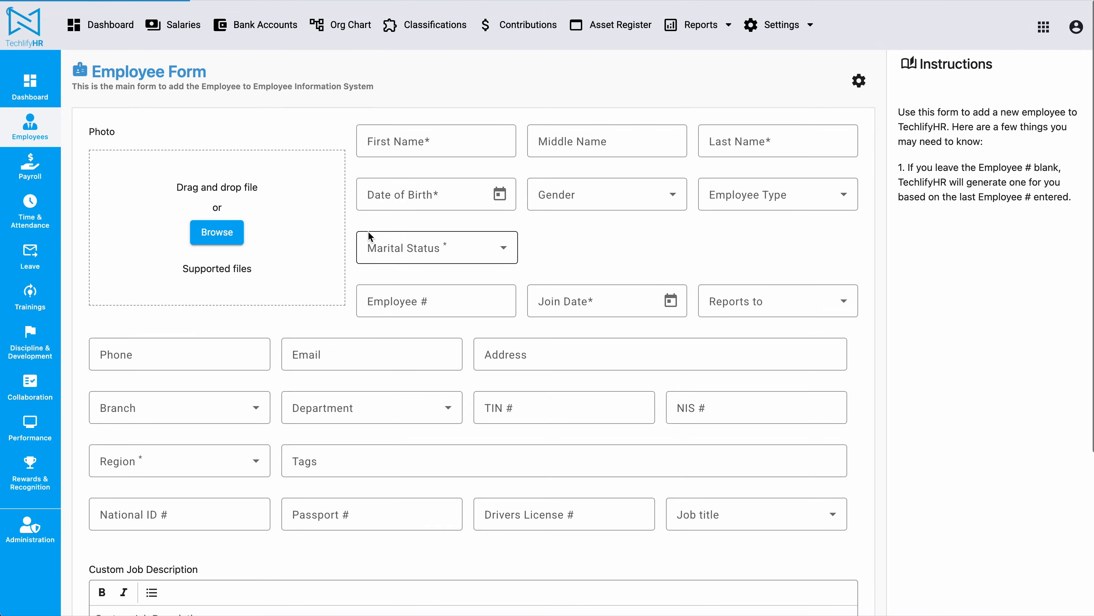
click(369, 298)
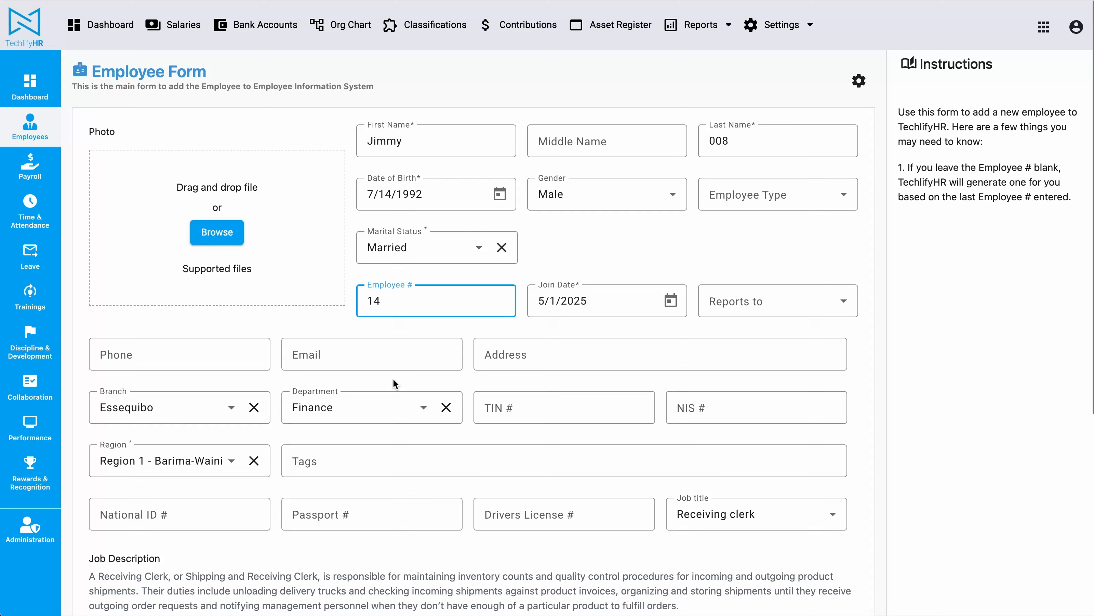
text(GUY-)
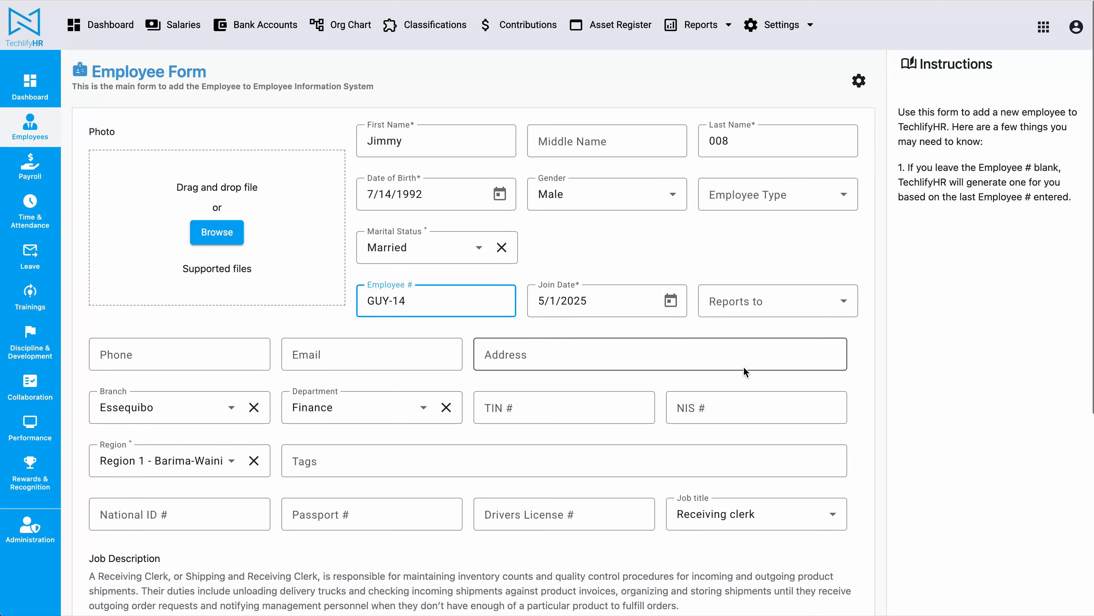
scroll(853, 373, down, 5)
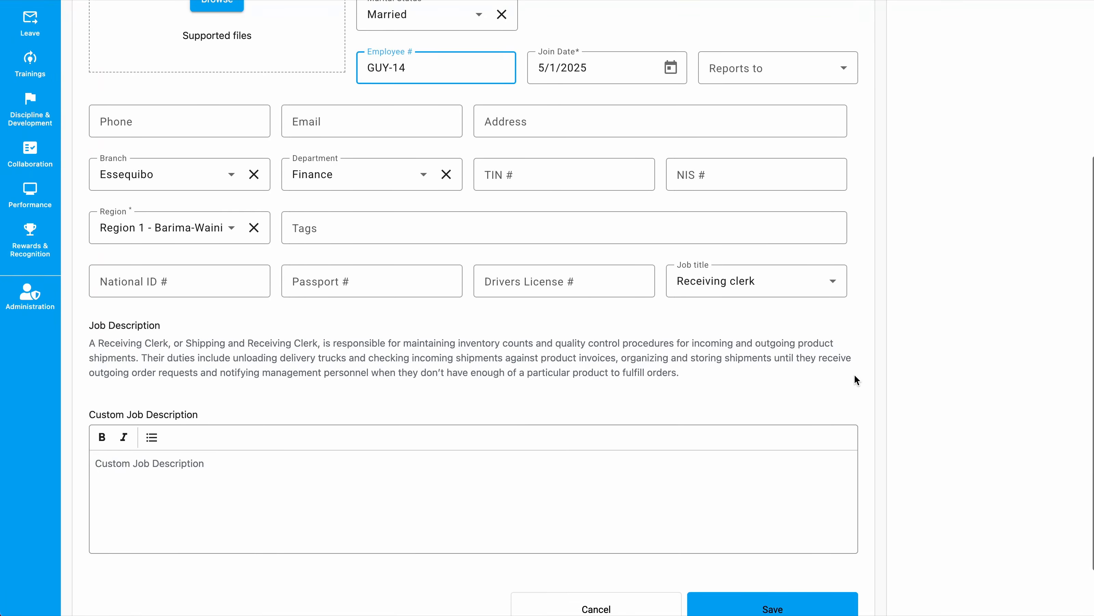
click(759, 606)
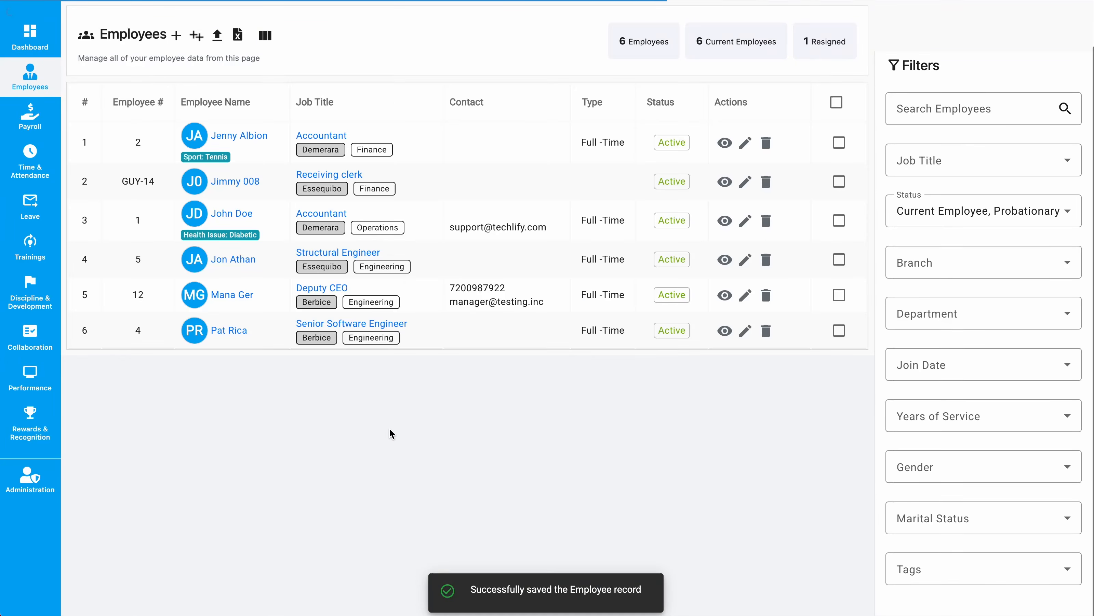
Check the receiving clerk's prefixed employee number in the employee list.
drag(122, 181, 155, 181)
click(210, 429)
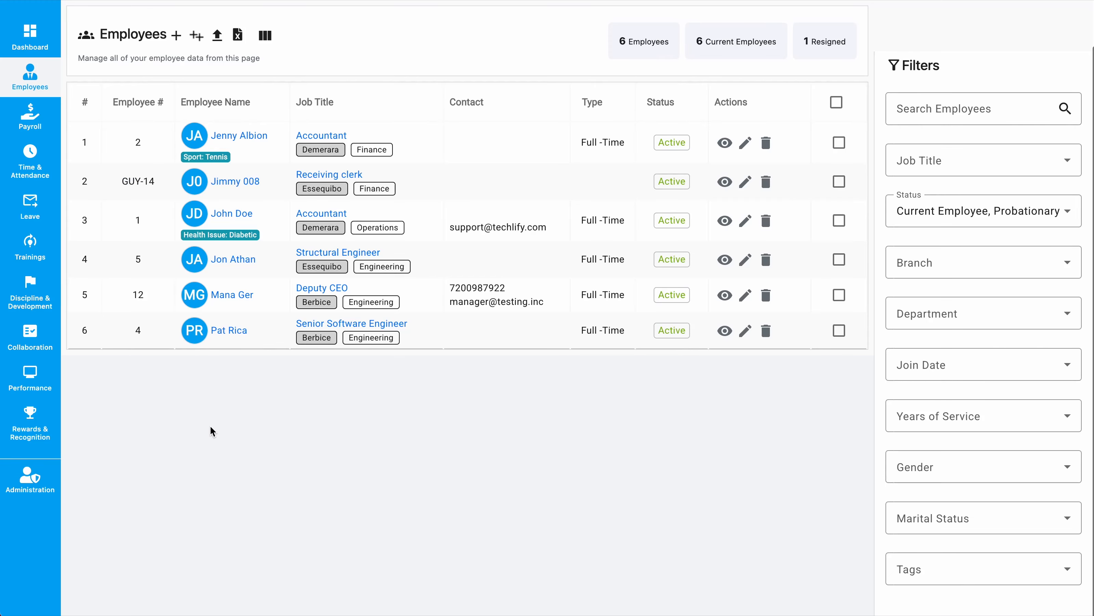
scroll(210, 429, up, 2)
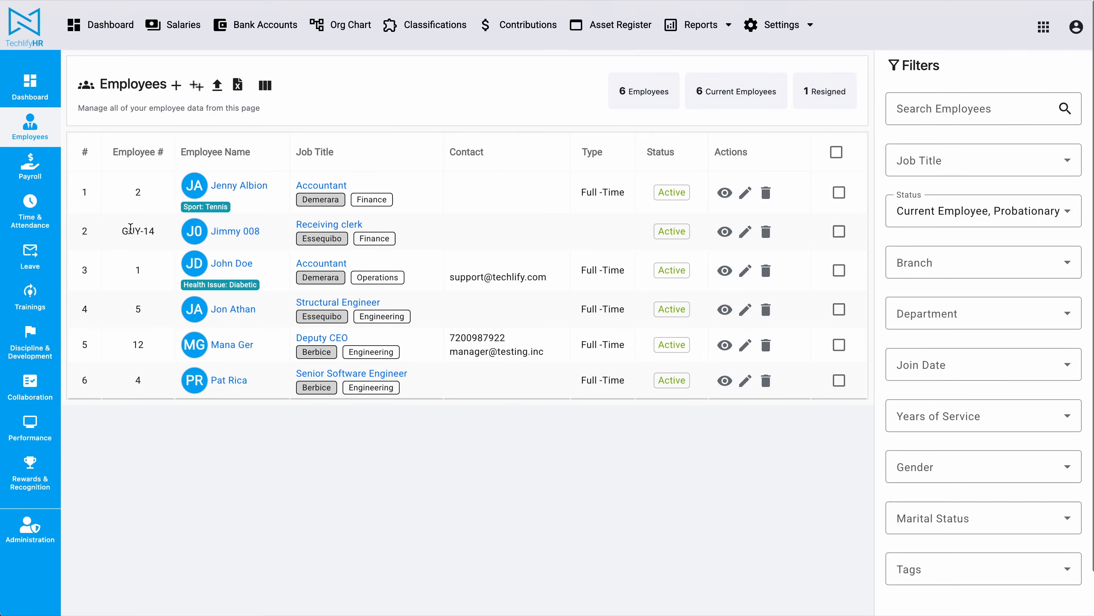
Open a blank form for a new employee and check the employee number filled in automatically after the prefixed one.
drag(122, 230, 153, 231)
click(151, 230)
triple_click(166, 237)
drag(166, 234, 143, 233)
click(176, 85)
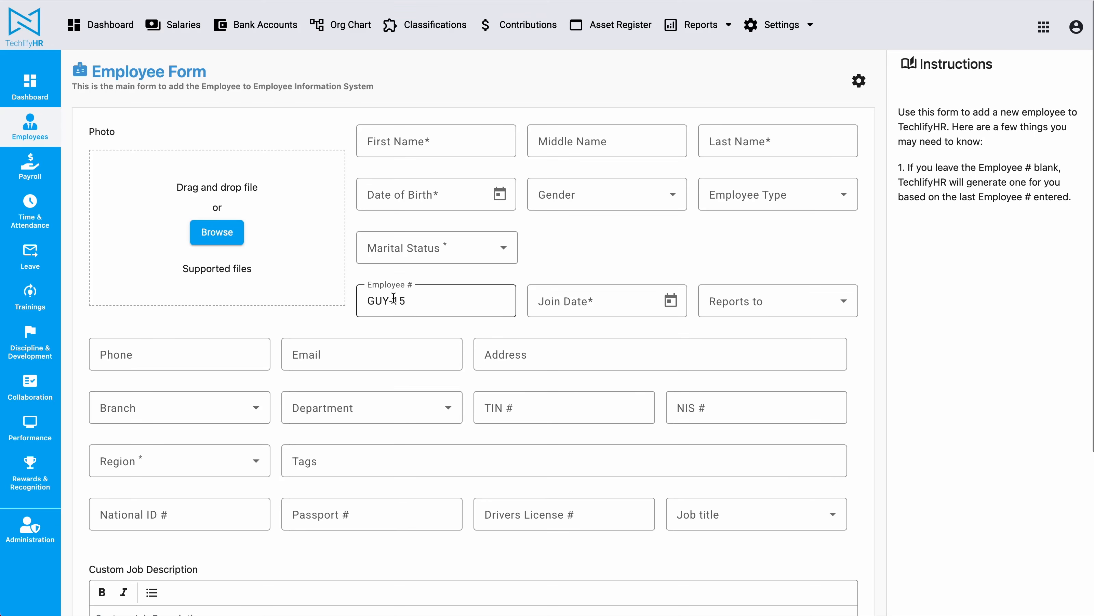
double_click(390, 301)
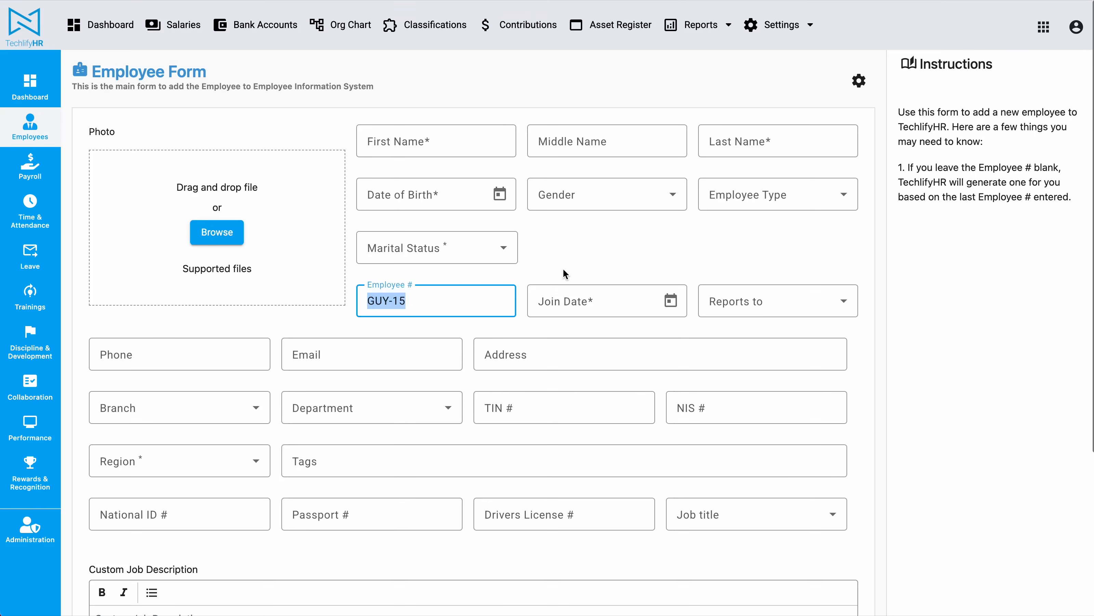
click(599, 267)
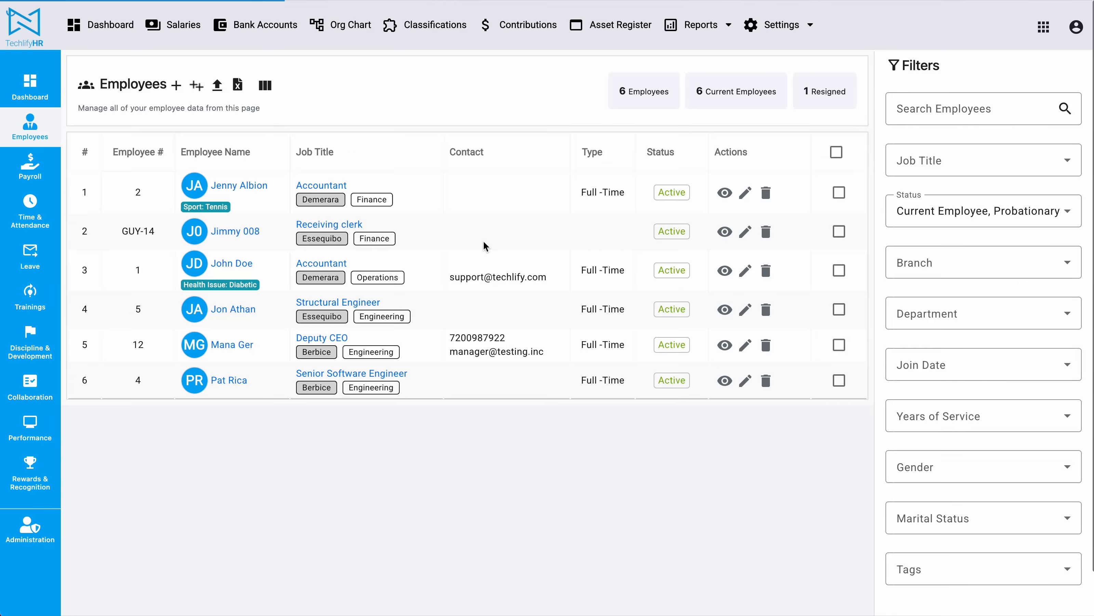
Add the prefix GUY- to the employee number of the accountant in the Demerara branch's Finance department and save the record.
double_click(130, 232)
click(746, 193)
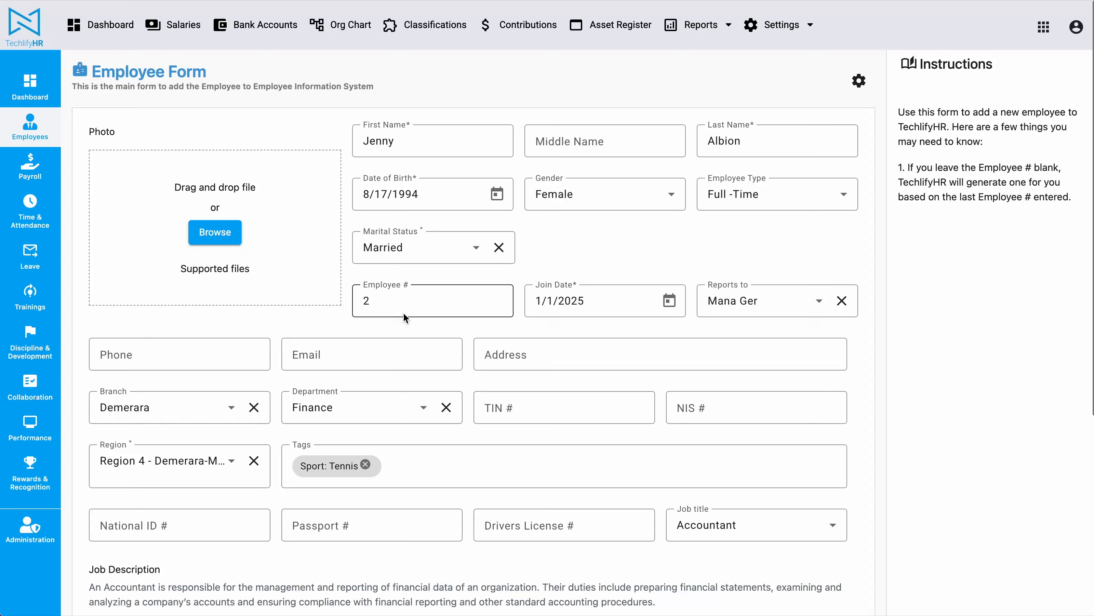
click(366, 302)
text(GUY-)
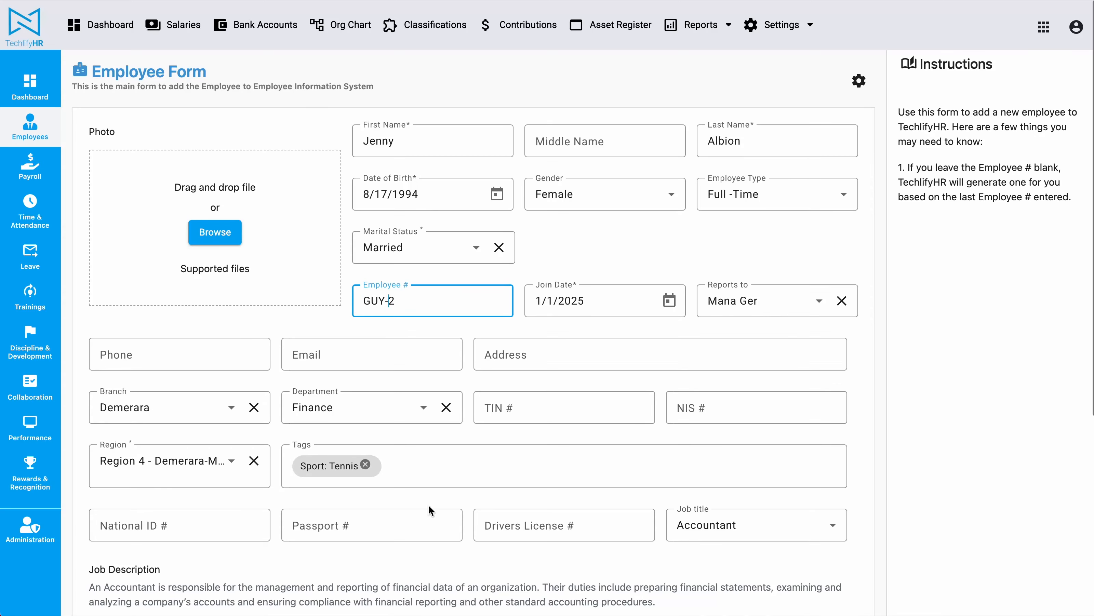
scroll(429, 561, down, 7)
click(760, 528)
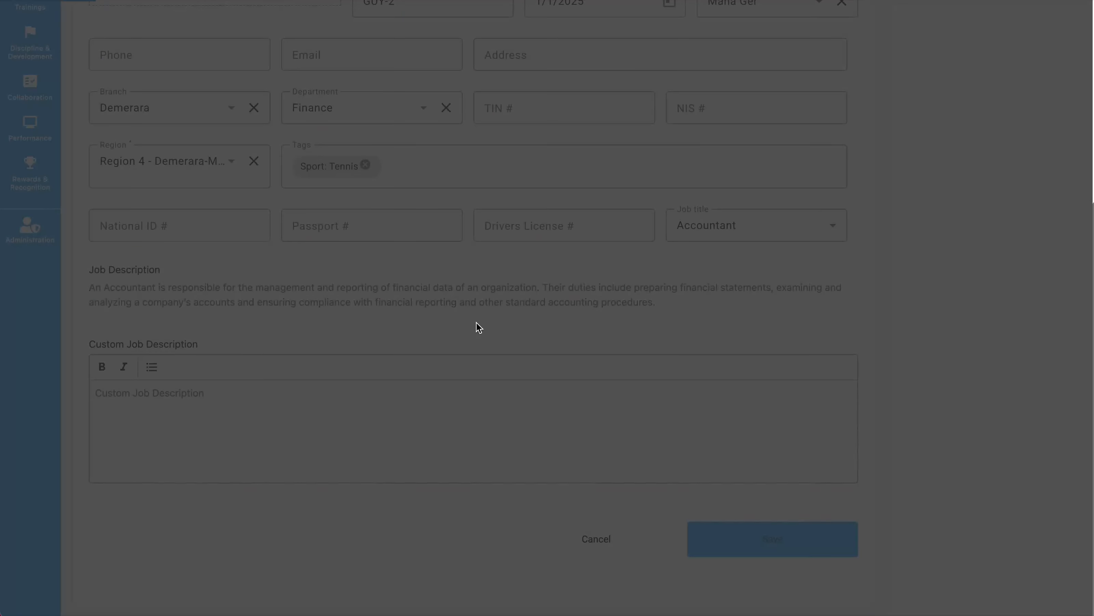